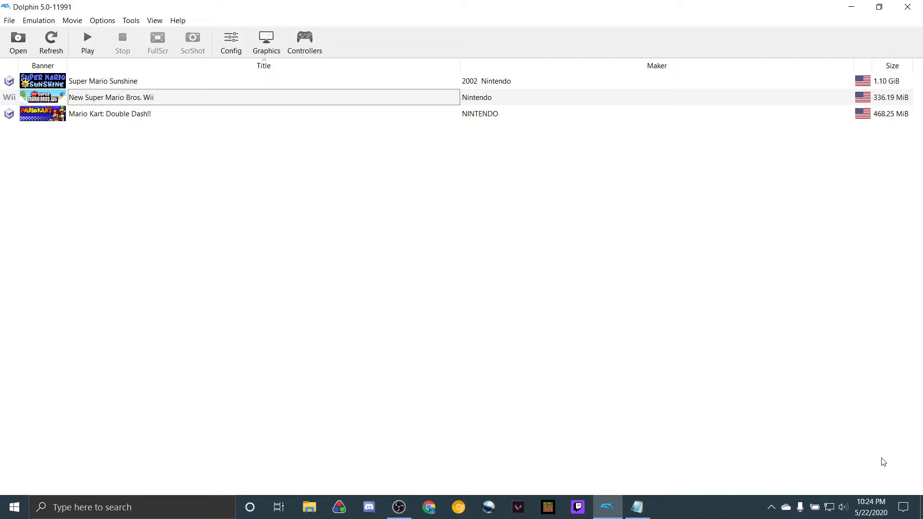
# Step: Open the Windows quick settings panel, then dismiss it to reveal Dolphin's game list
pyautogui.click(904, 506)
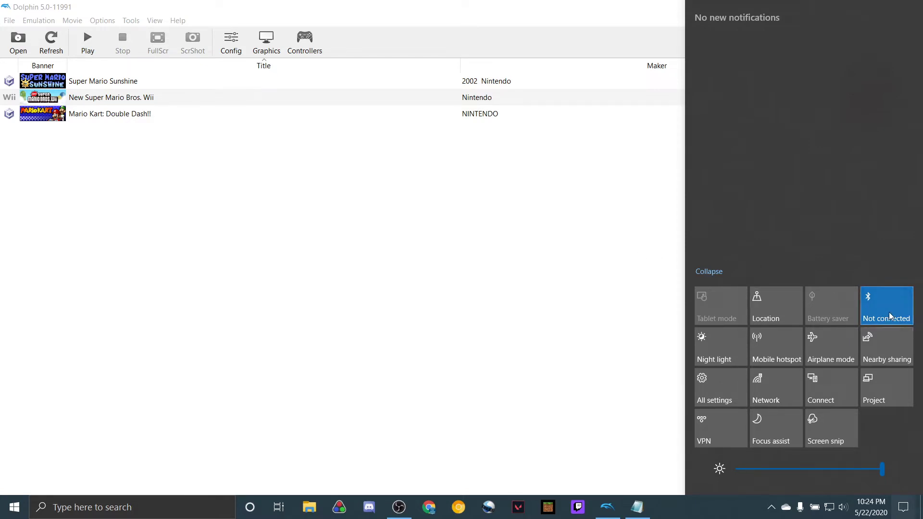
pyautogui.click(585, 274)
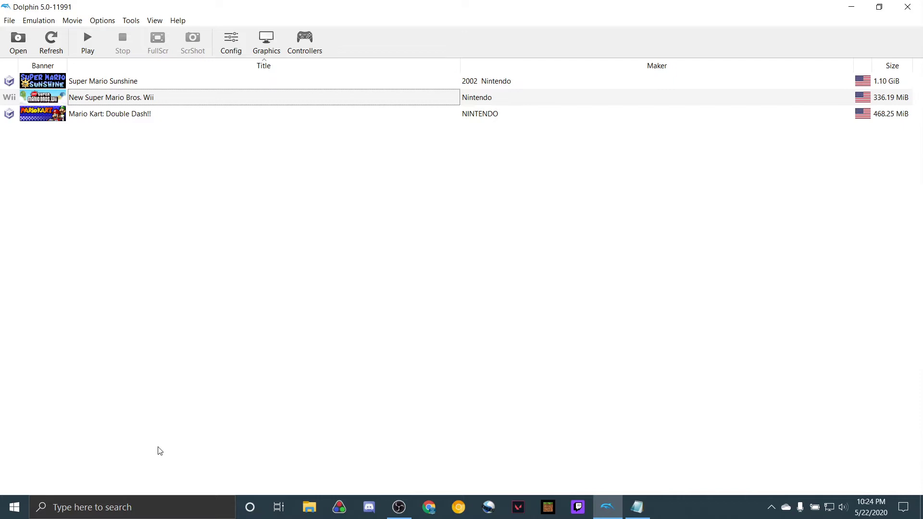
# Step: Search Windows for 'control panel'
pyautogui.click(131, 499)
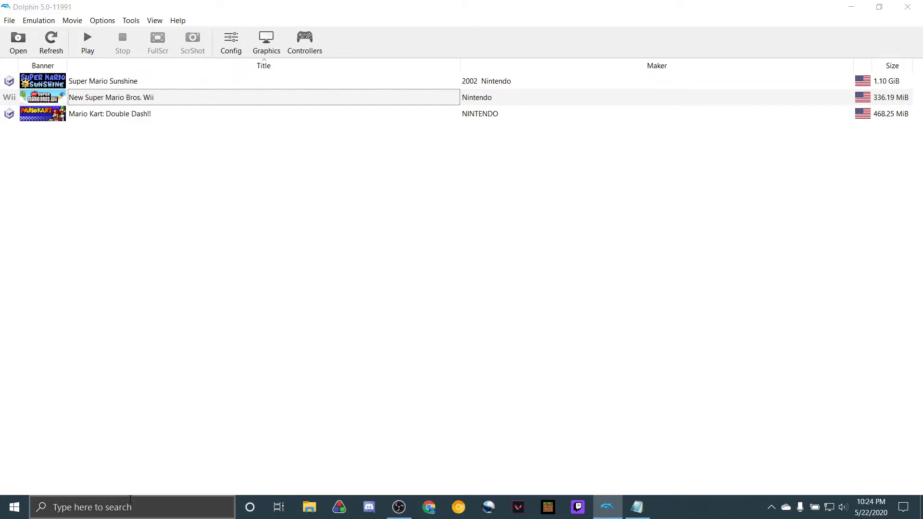
pyautogui.write('con')
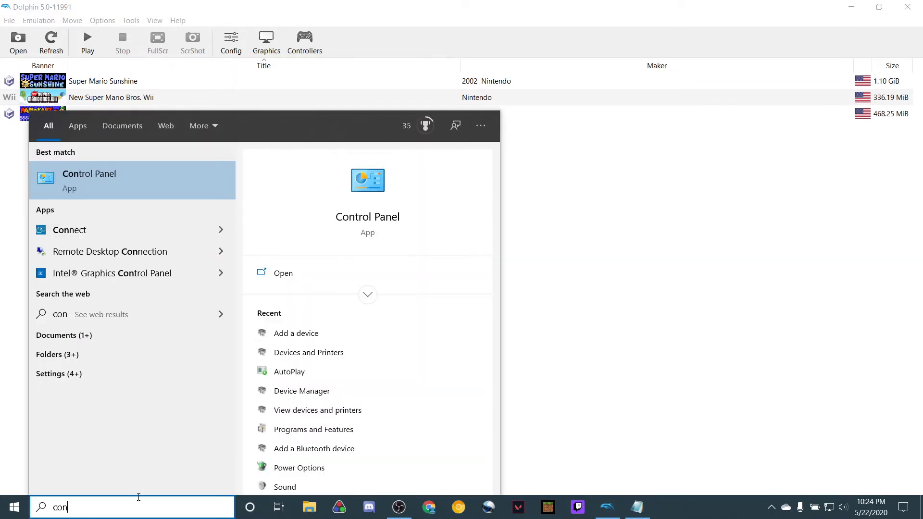
pyautogui.write('tr')
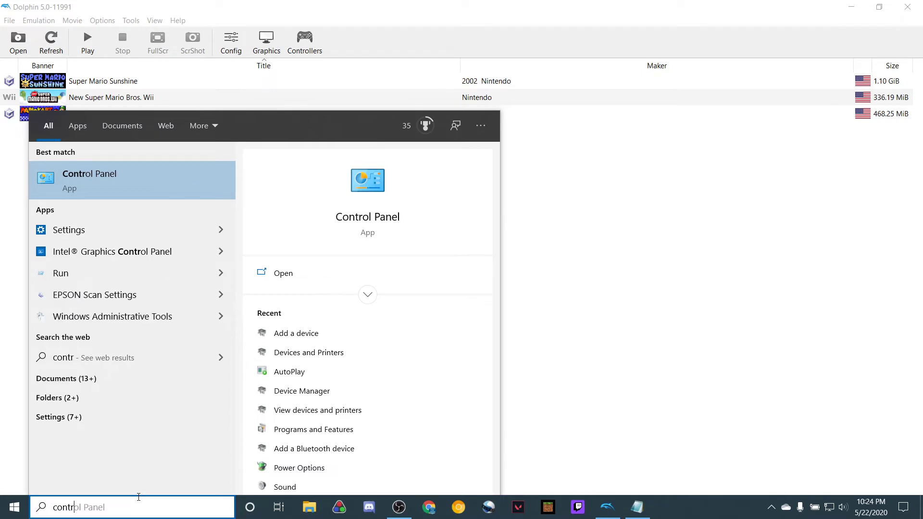
pyautogui.write('ol pan')
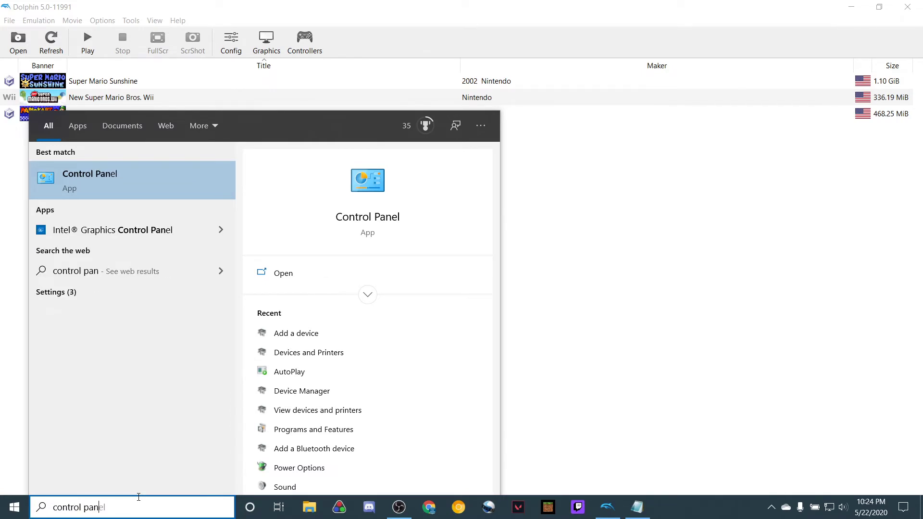
pyautogui.write('el')
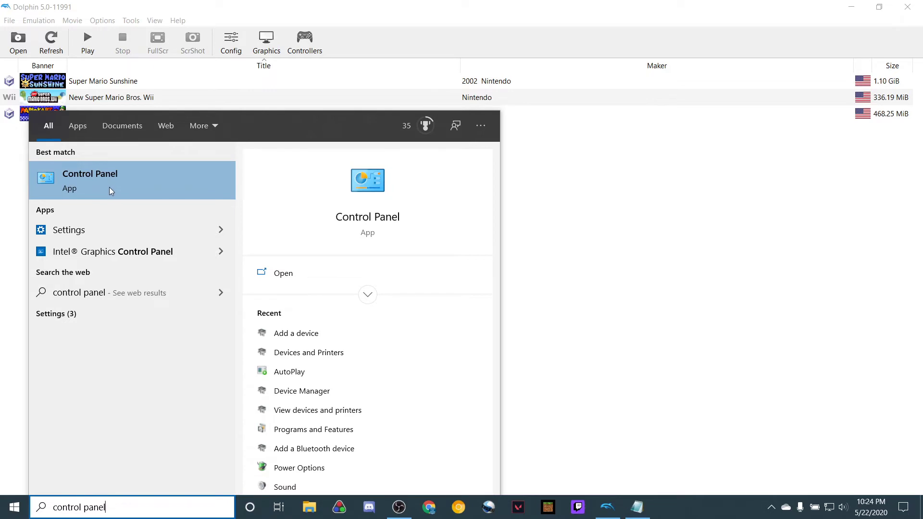
# Step: Open Control Panel from the search results and go to Hardware and Sound
pyautogui.click(109, 186)
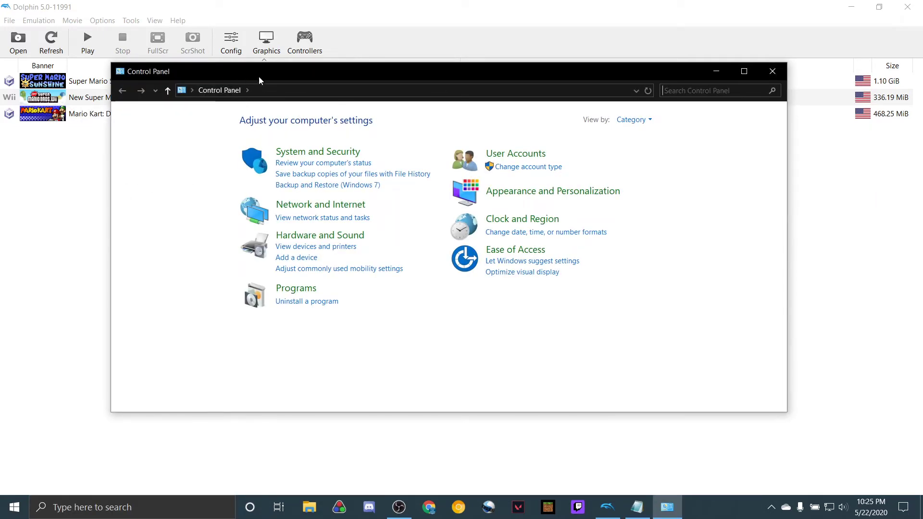
pyautogui.moveTo(258, 80); pyautogui.dragTo(299, 79)
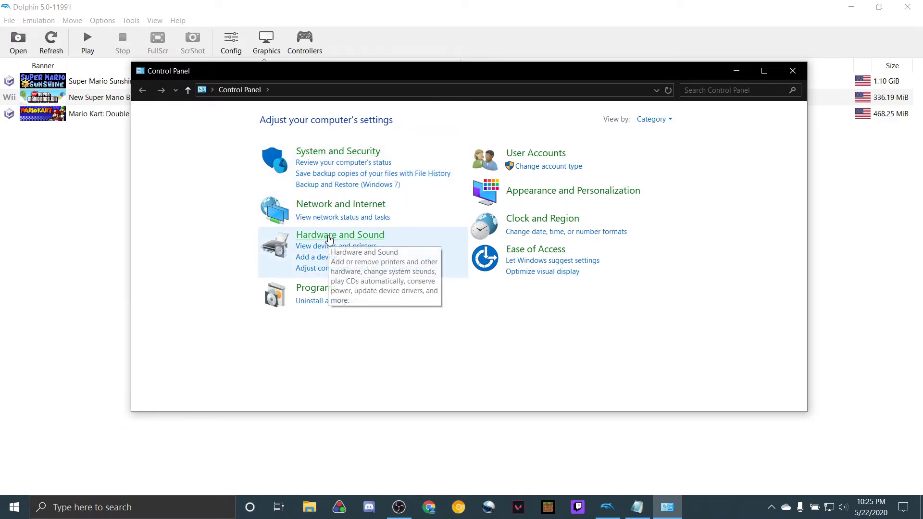
pyautogui.click(329, 237)
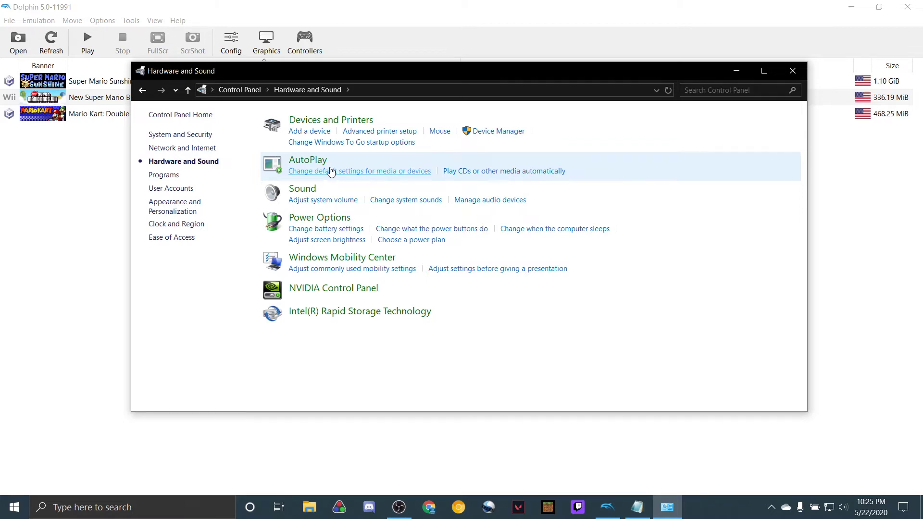
# Step: Add the Nintendo RVL-CNT-01 Wii Remote as a Bluetooth device with no passcode
pyautogui.click(310, 132)
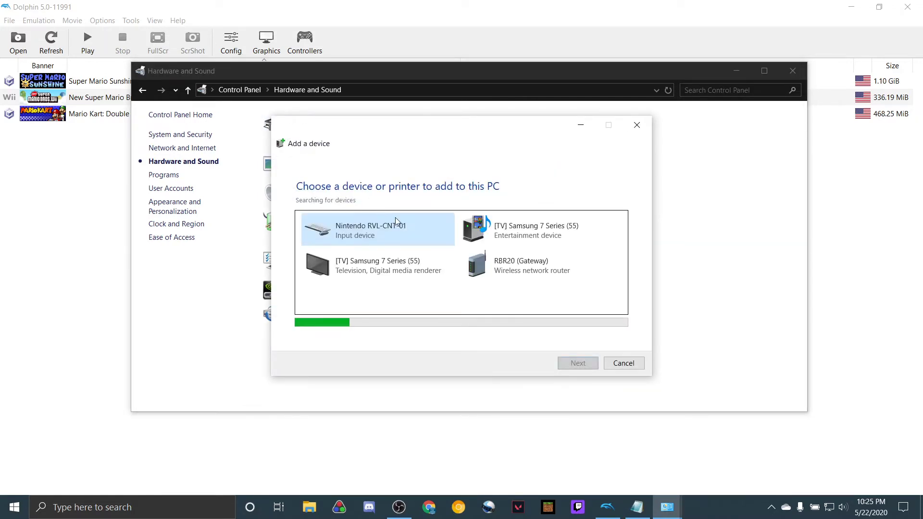
pyautogui.click(399, 219)
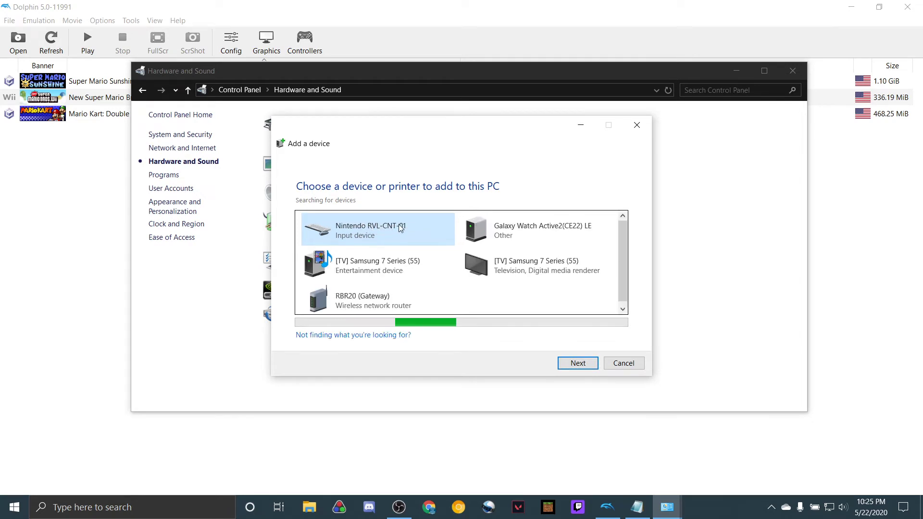
pyautogui.click(578, 363)
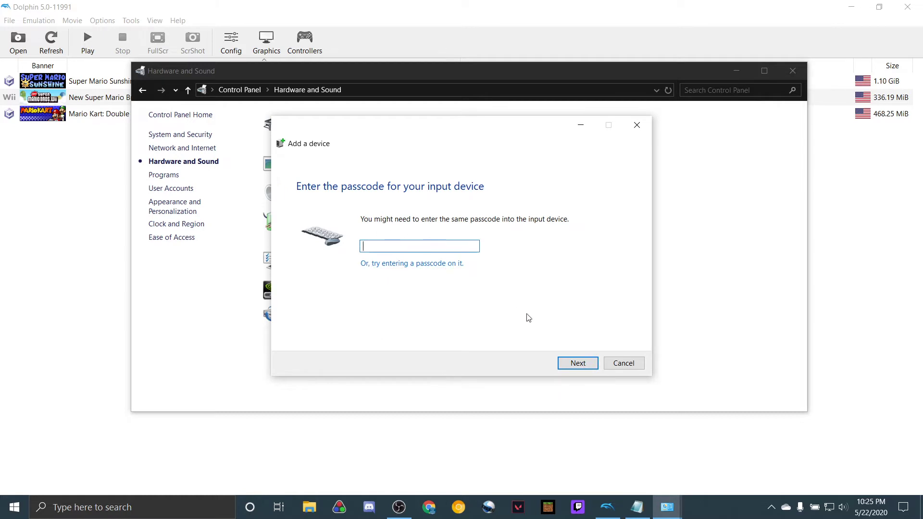
pyautogui.click(580, 363)
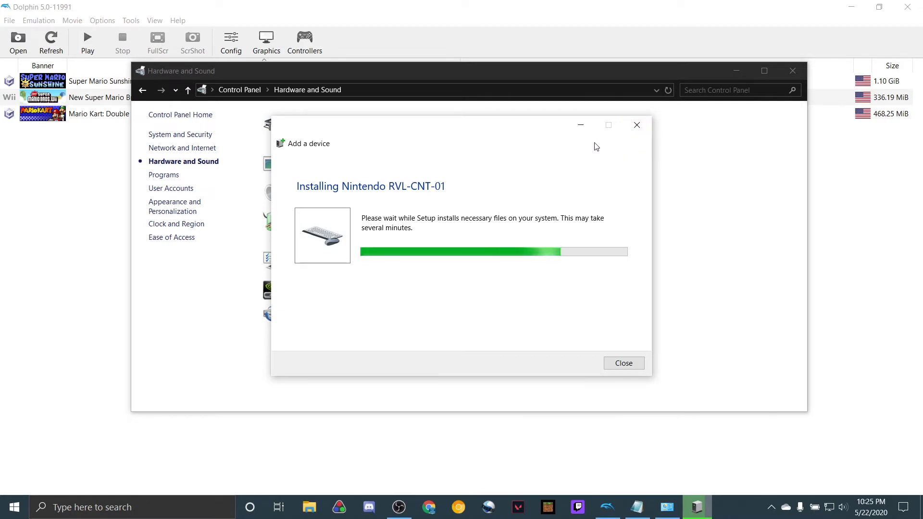
pyautogui.moveTo(468, 123); pyautogui.dragTo(477, 127)
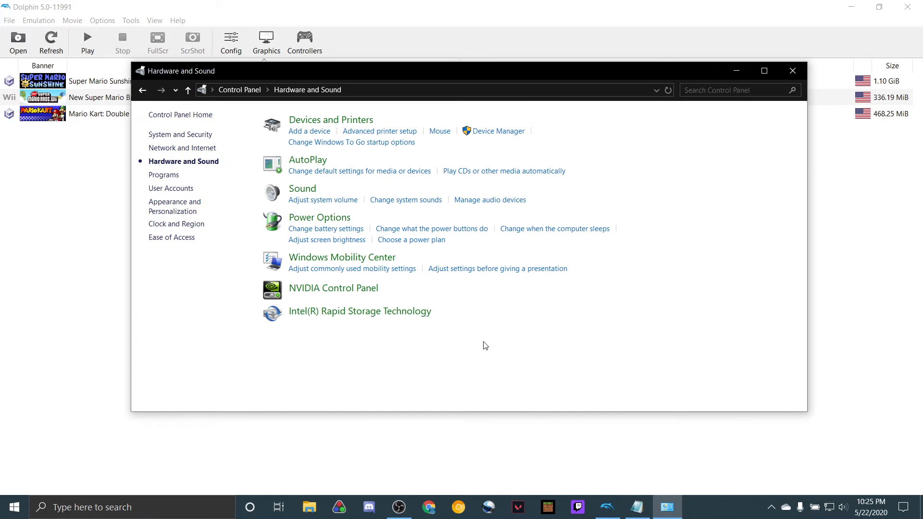
# Step: Close Control Panel and open Dolphin's Controller Settings
pyautogui.click(794, 67)
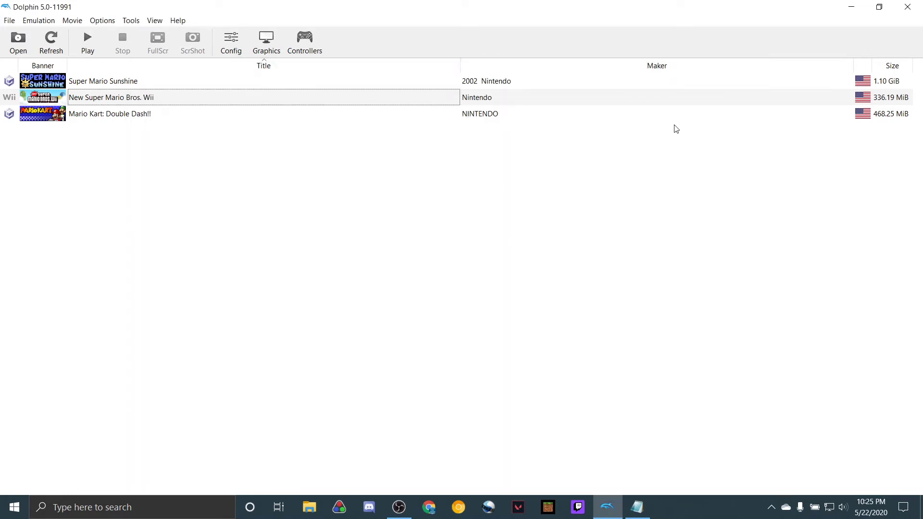
pyautogui.click(305, 38)
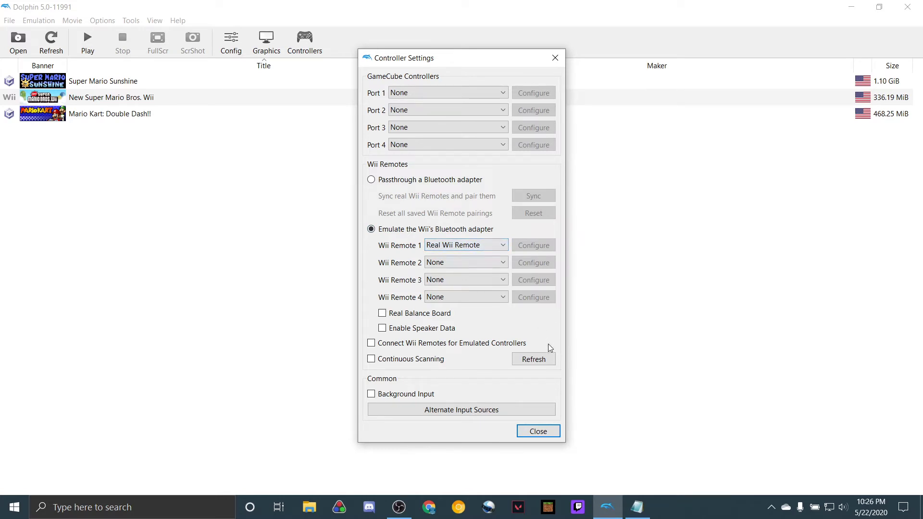
# Step: Refresh the Wii Remote list and close Controller Settings
pyautogui.click(537, 363)
pyautogui.click(538, 432)
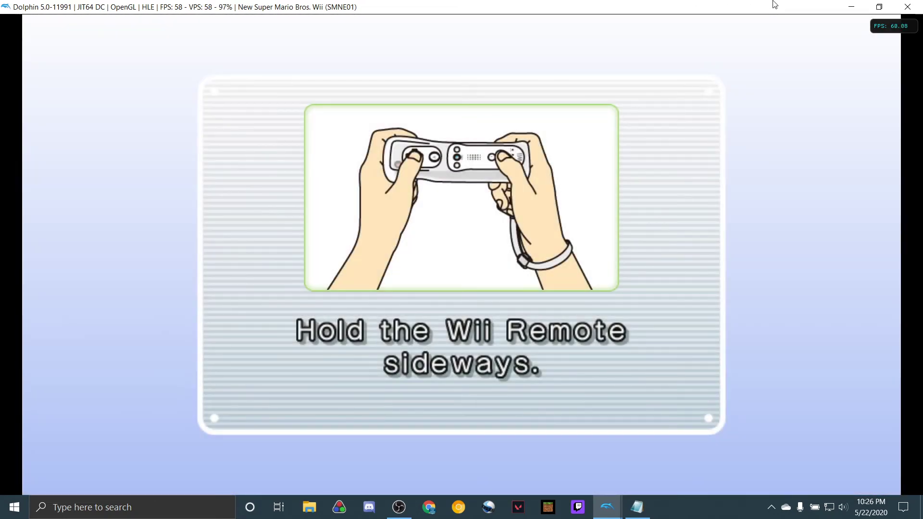
# Step: Close the New Super Mario Bros. Wii window and confirm stopping emulation
pyautogui.click(913, 6)
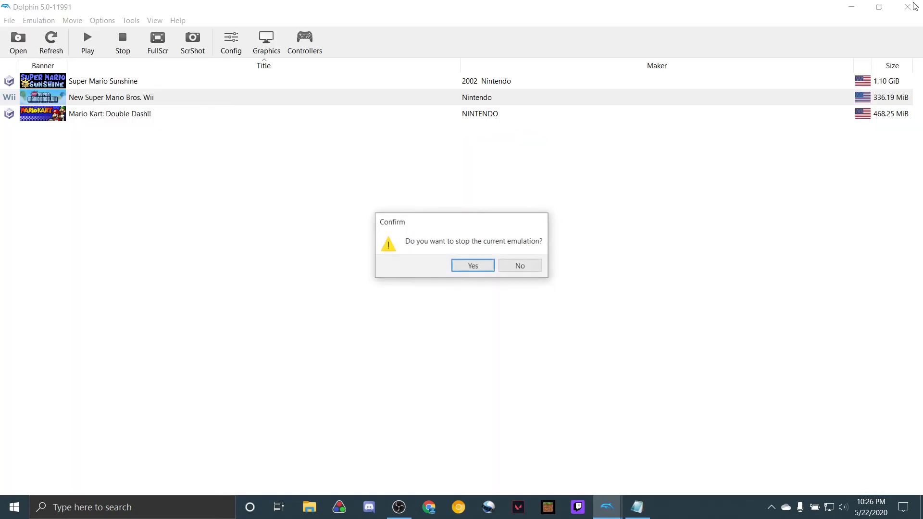
pyautogui.click(472, 265)
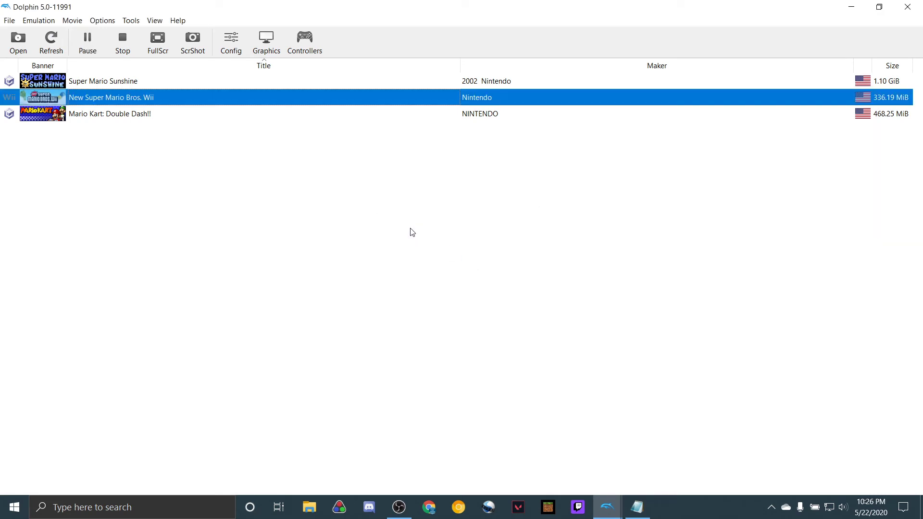